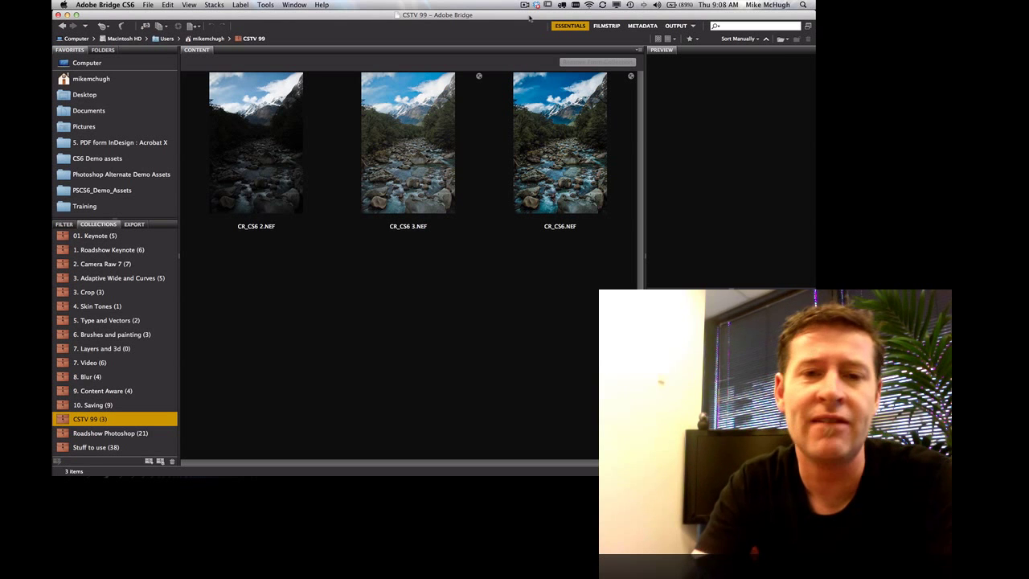
# - Select CR_CS6 2.NEF, then marquee-select all three NEF river shots in the CSTV 99 collection
pyautogui.click(276, 137)
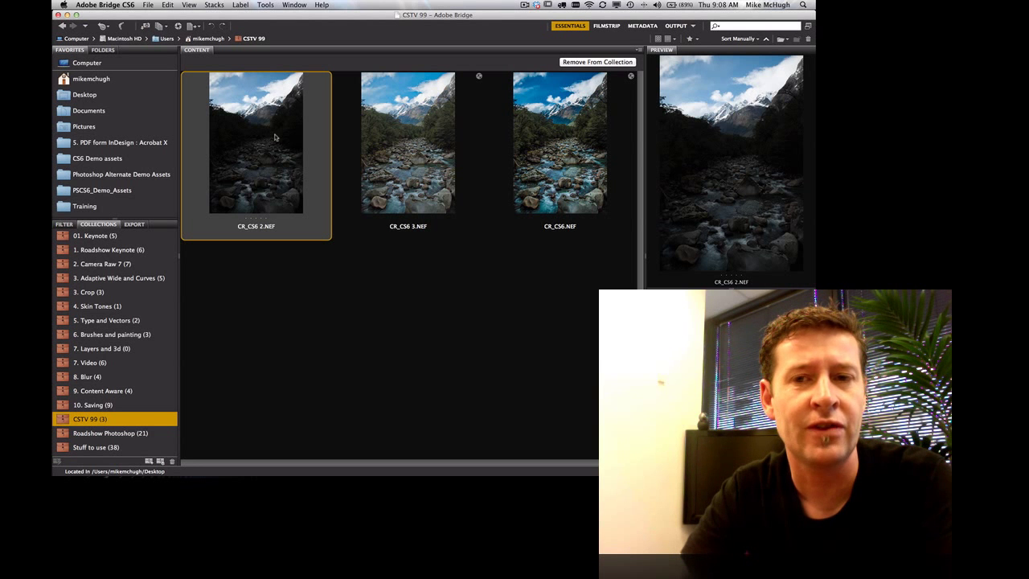
pyautogui.moveTo(635, 290); pyautogui.dragTo(277, 142)
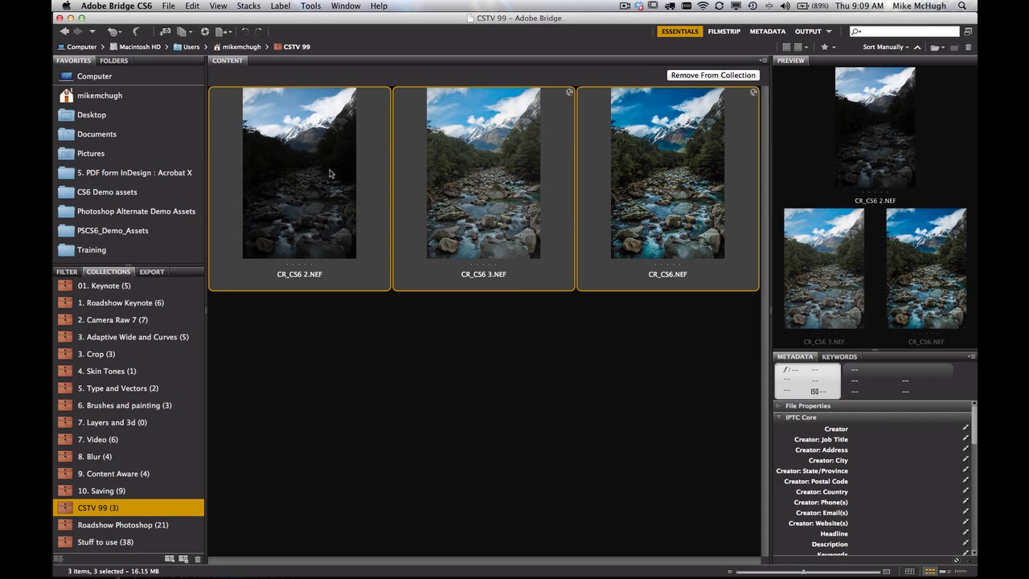
# - Select only CR_CS6 2.NEF, open it in Camera Raw, then cancel back to Bridge
pyautogui.click(461, 374)
pyautogui.click(321, 225)
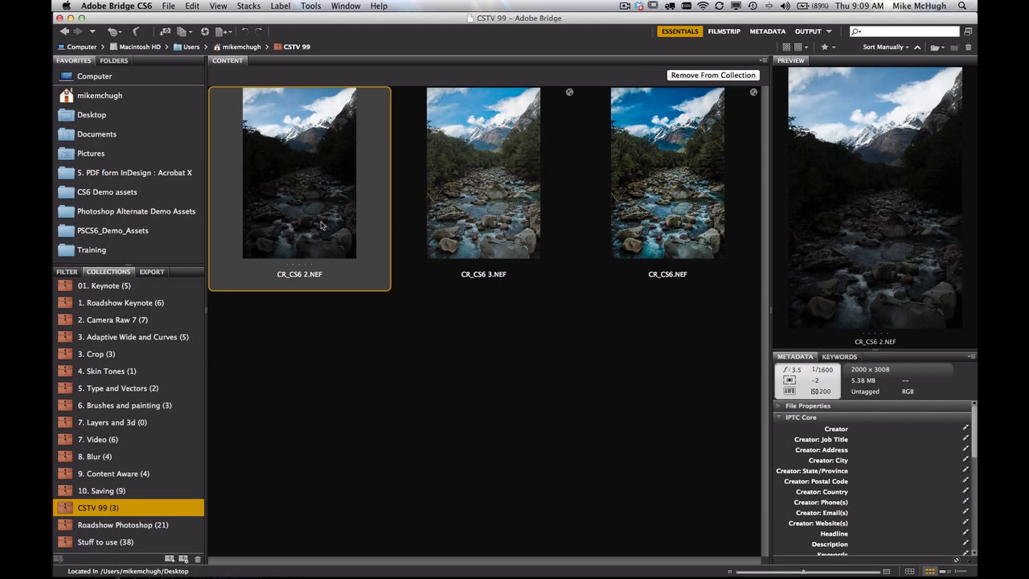
pyautogui.doubleClick(321, 225)
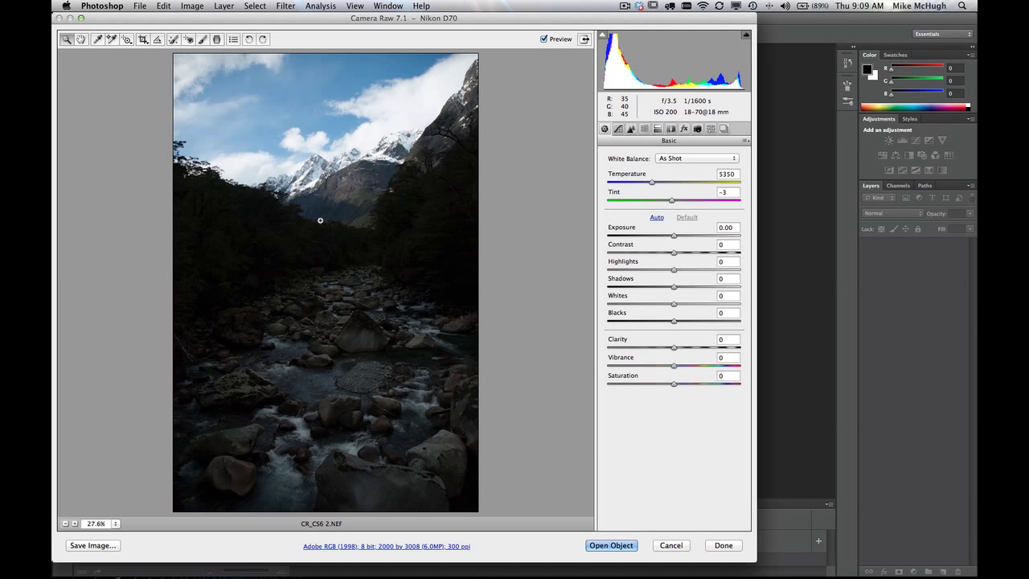
pyautogui.click(672, 545)
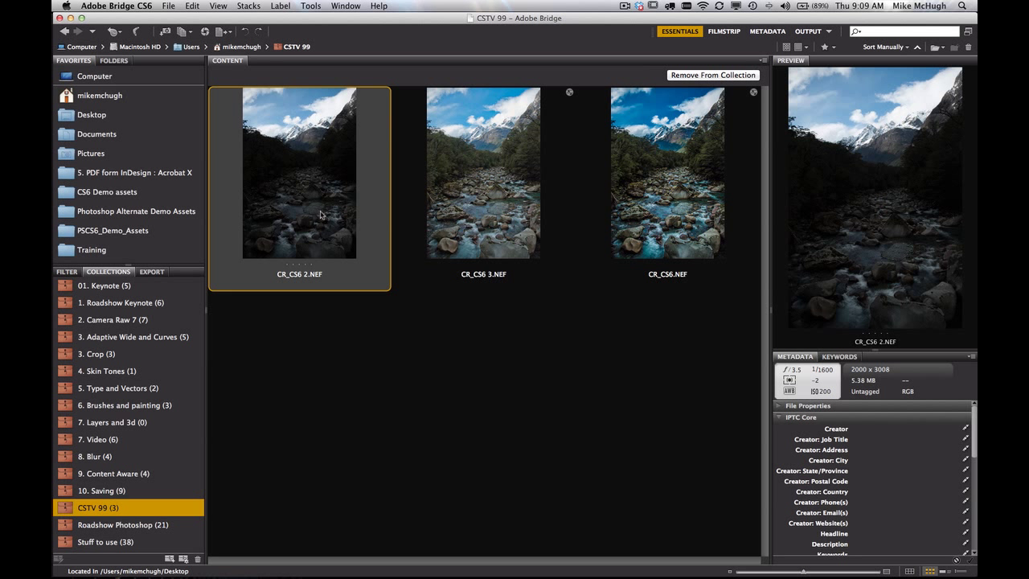
pyautogui.rightClick(321, 214)
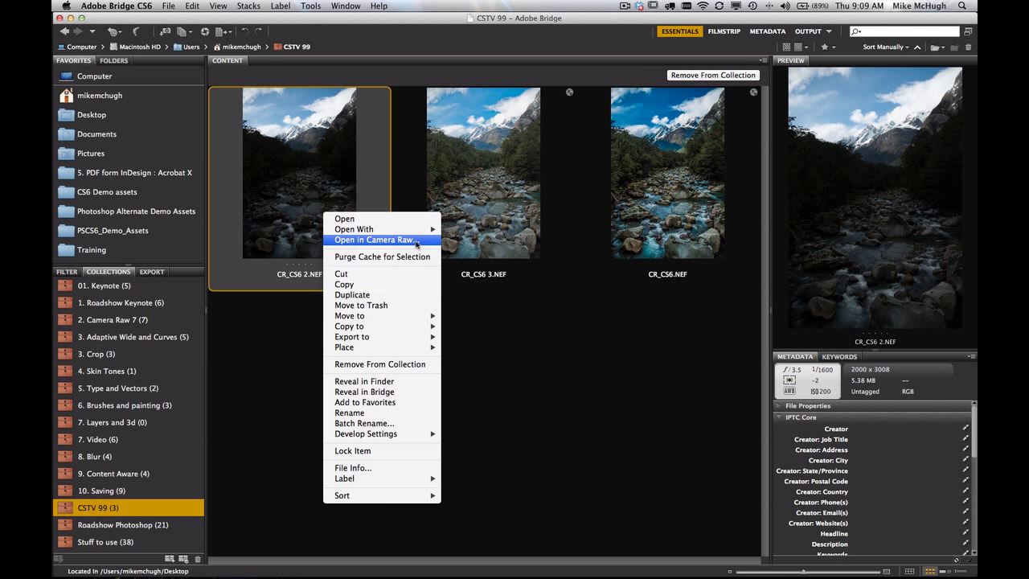
pyautogui.click(305, 341)
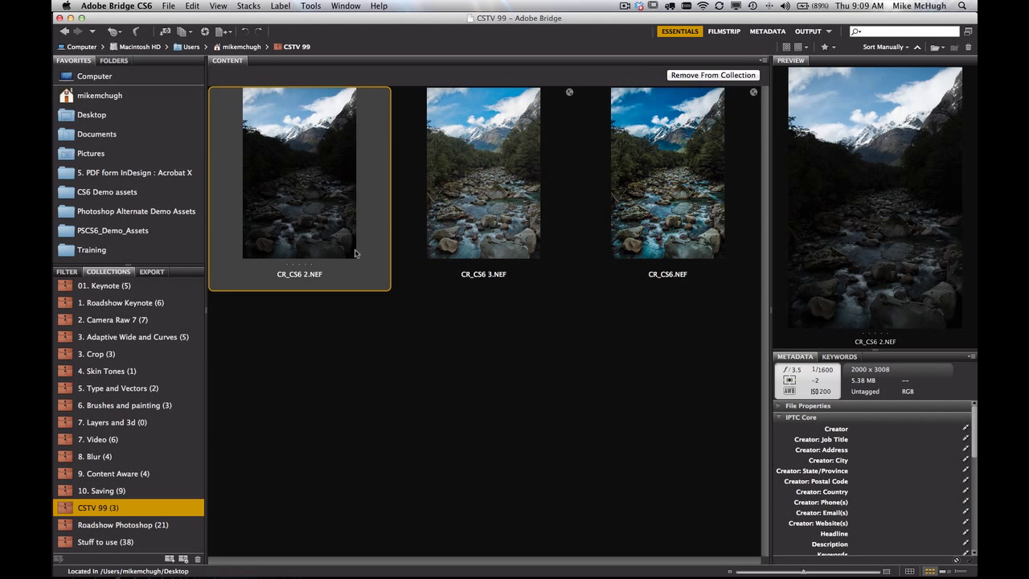
# - Open CR_CS6 2.NEF in Camera Raw 7.1 and hold Option to reveal the alternate buttons
pyautogui.doubleClick(350, 201)
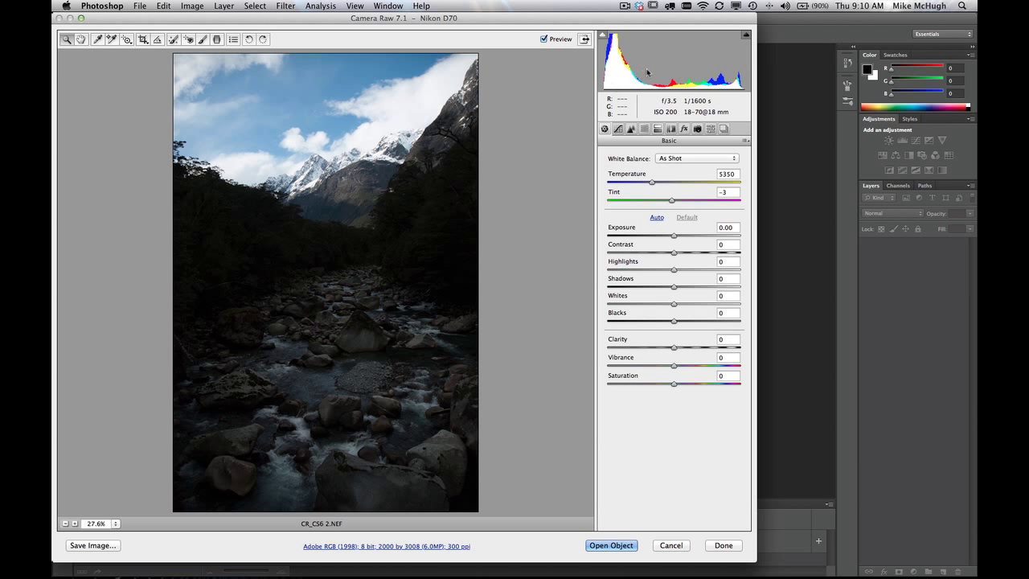
pyautogui.press('alt')
pyautogui.press('alt')
# - Switch Camera Calibration Process to 2010, comparing against 2012, then return to the Basic panel
pyautogui.click(697, 128)
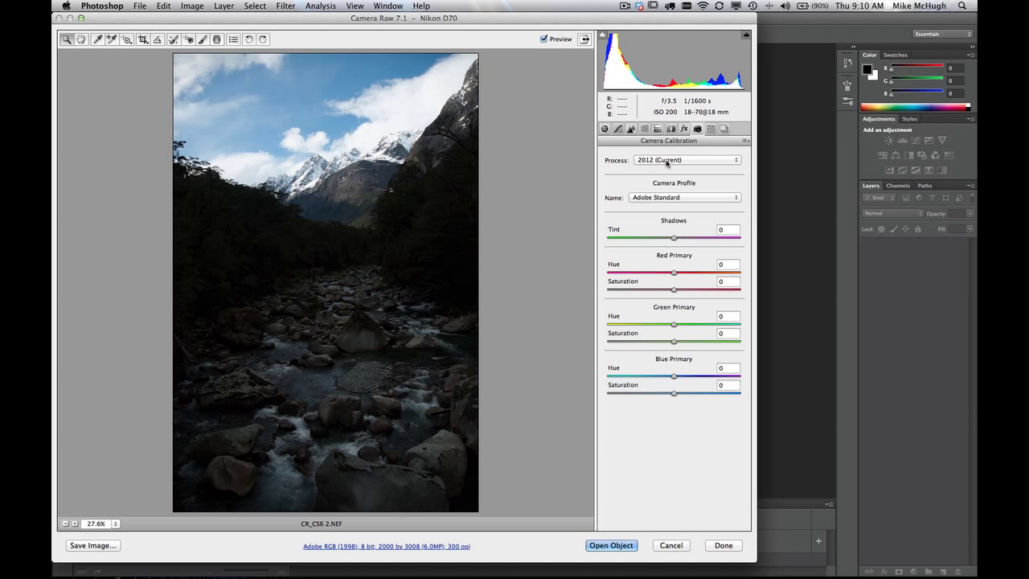
pyautogui.click(673, 160)
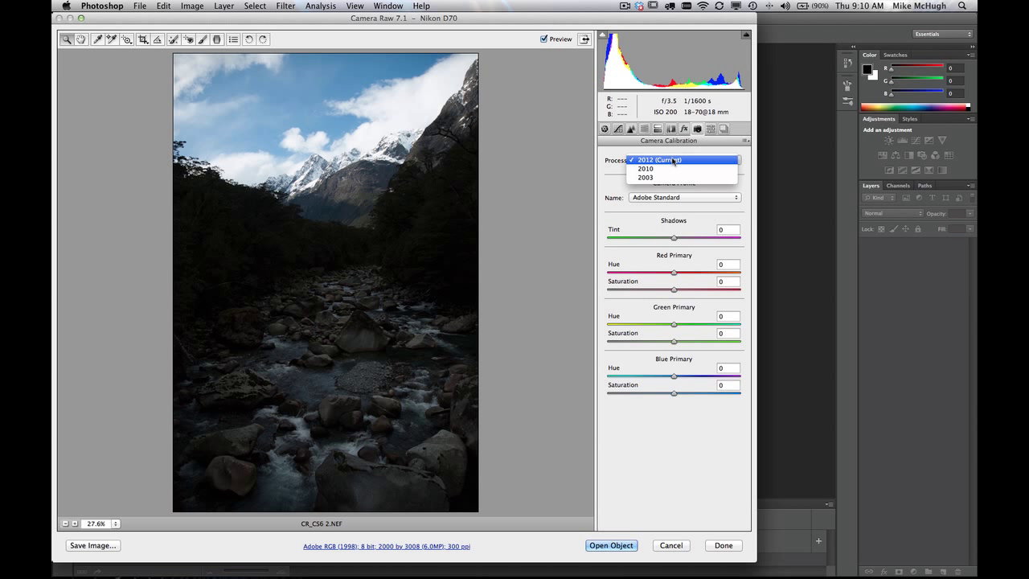
pyautogui.click(715, 168)
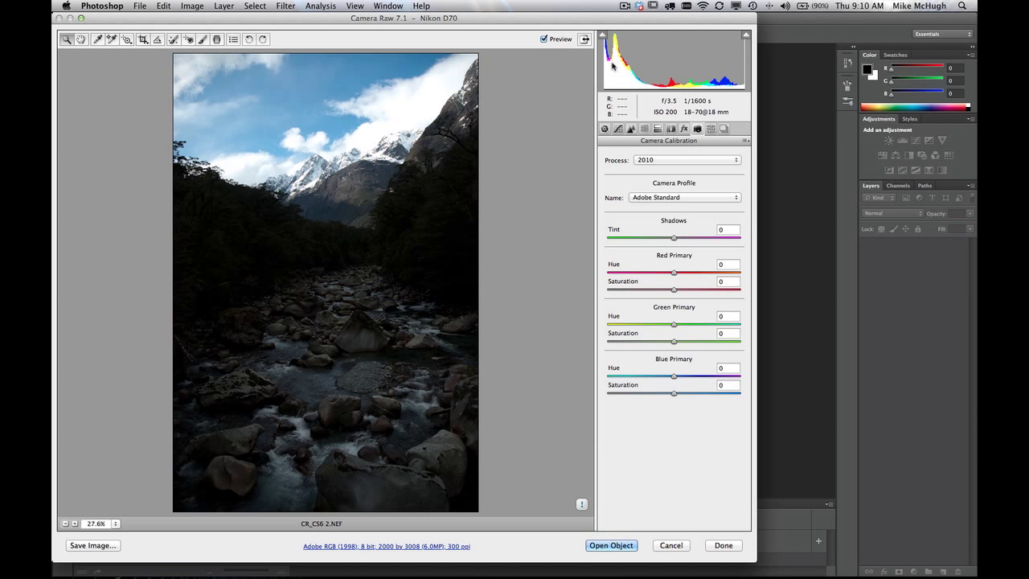
pyautogui.click(647, 160)
pyautogui.click(650, 152)
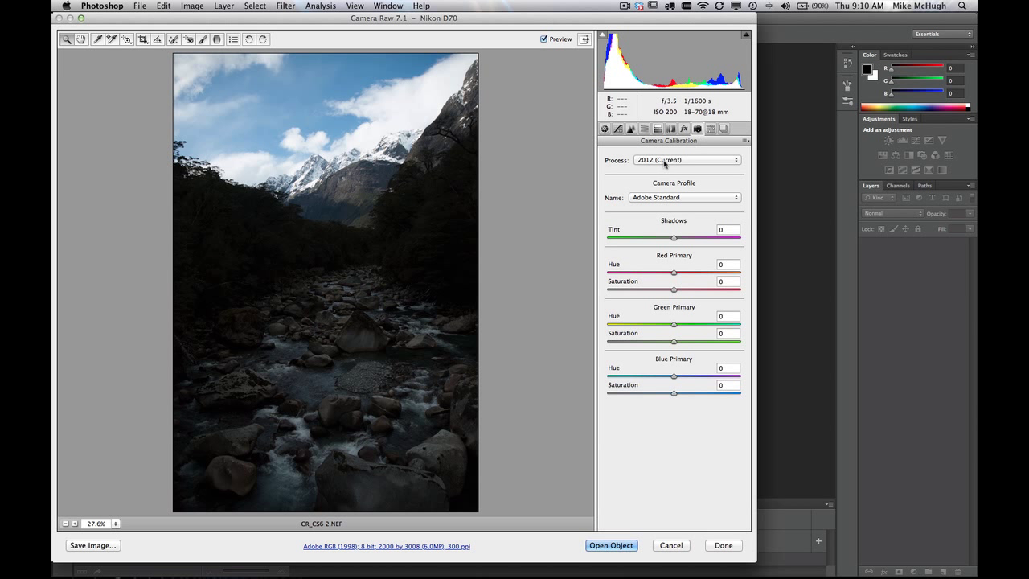
pyautogui.click(664, 164)
pyautogui.click(669, 169)
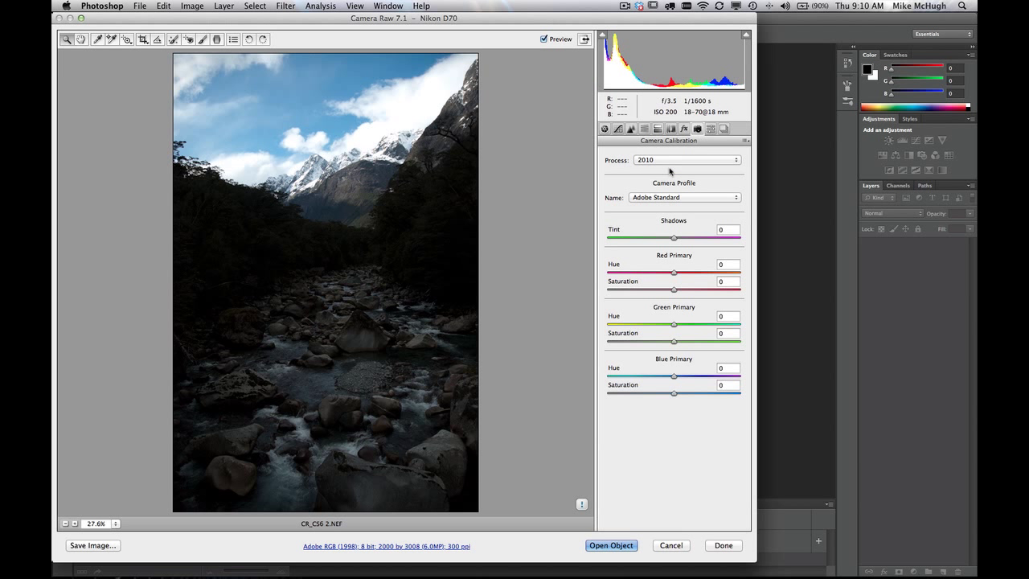
pyautogui.click(603, 130)
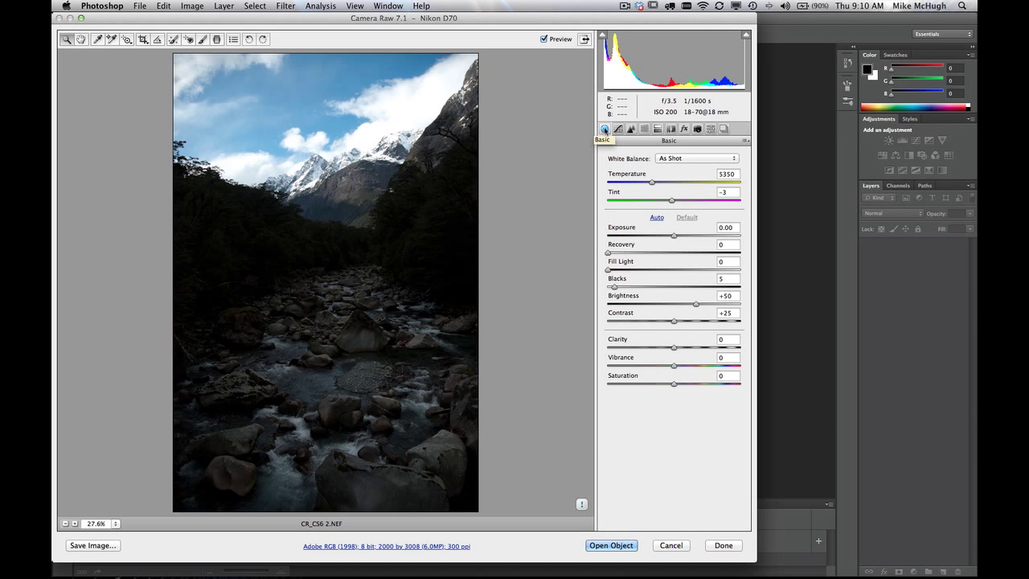
# - Try Recovery up to 70, then reset it and set Fill Light to 56
pyautogui.press('alt')
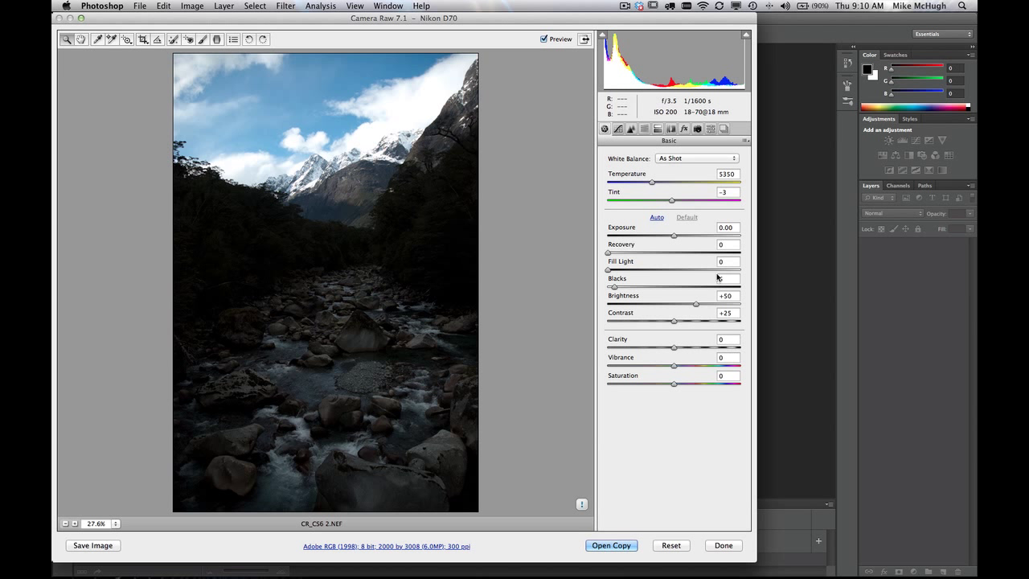
pyautogui.press('shift')
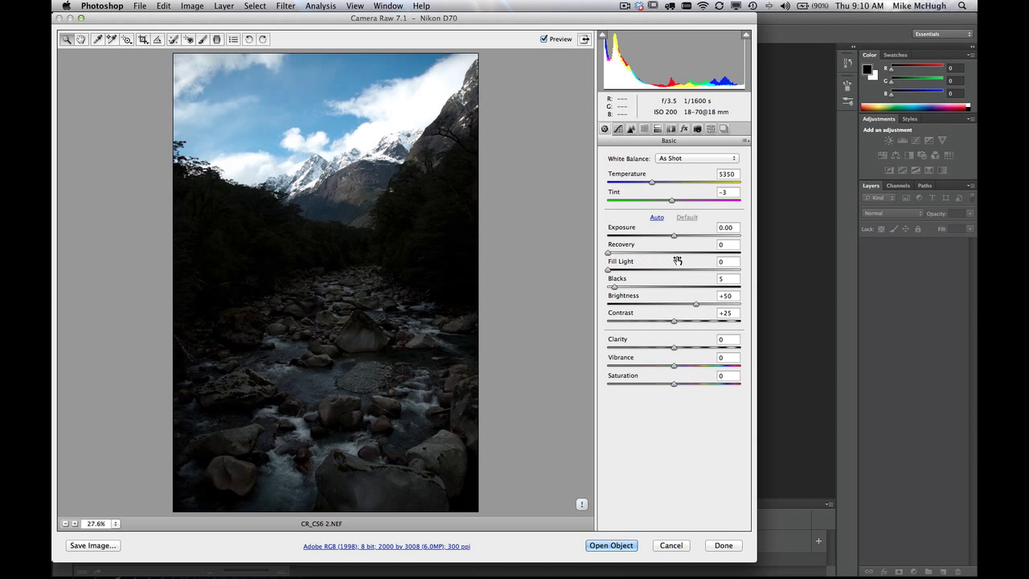
pyautogui.click(607, 269)
pyautogui.moveTo(608, 252); pyautogui.dragTo(651, 256)
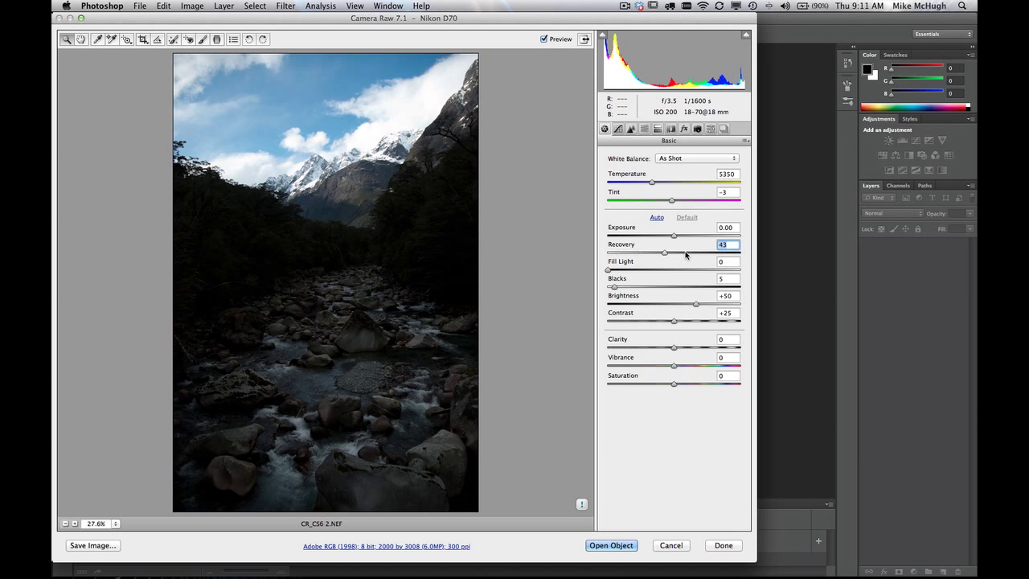
pyautogui.moveTo(687, 252); pyautogui.dragTo(700, 253)
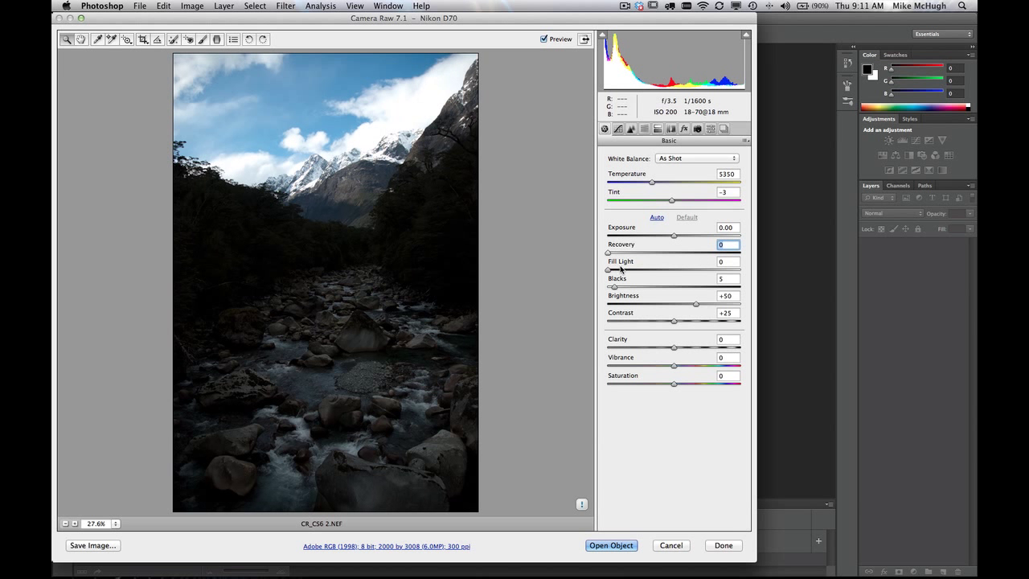
pyautogui.moveTo(609, 272)
pyautogui.mouseDown()
pyautogui.moveTo(724, 269)
pyautogui.moveTo(590, 267)
pyautogui.mouseUp()
# - Set Process back to 2012 (Current) and return to the Basic panel's Highlights and Shadows
pyautogui.click(697, 128)
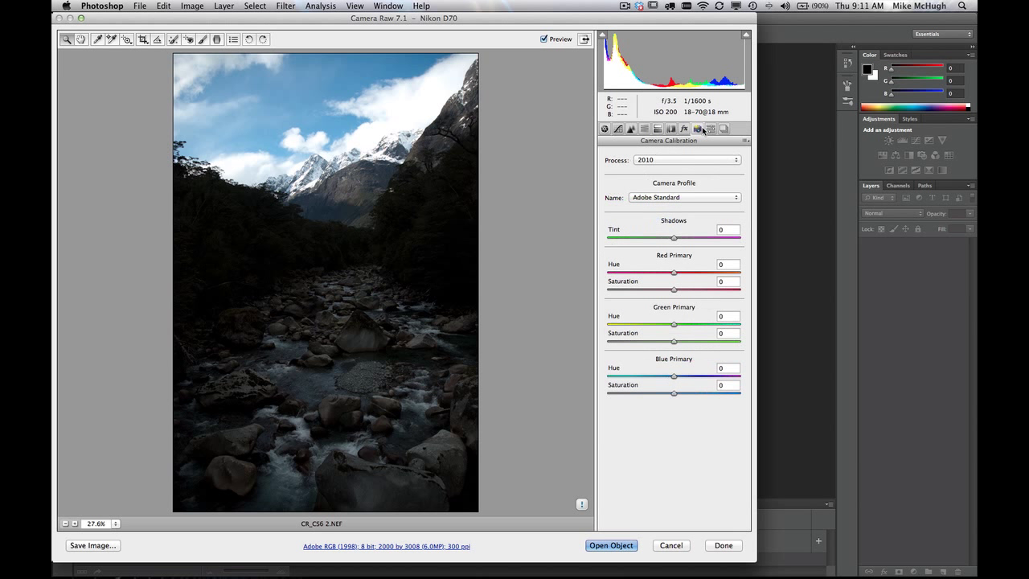
pyautogui.click(685, 157)
pyautogui.click(687, 153)
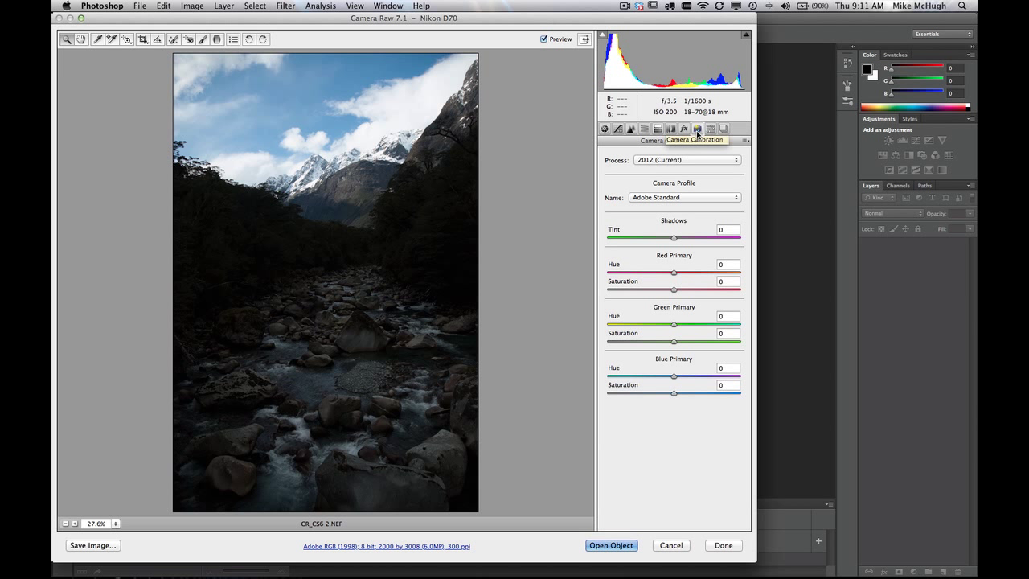
pyautogui.click(605, 131)
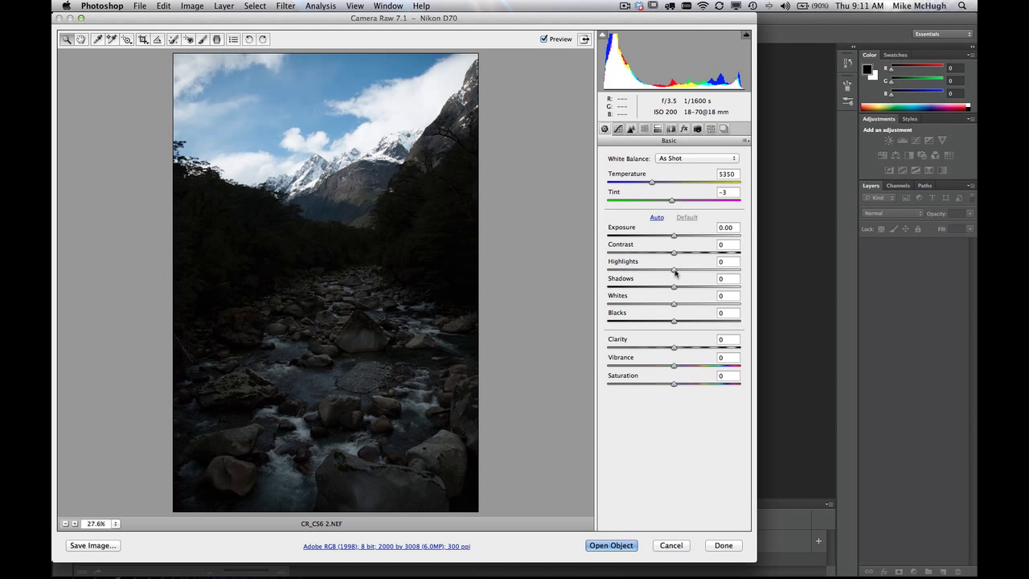
# - Pull Highlights down, zoom to 50% on the clouds, and settle Highlights at -46
pyautogui.moveTo(674, 270); pyautogui.dragTo(610, 271)
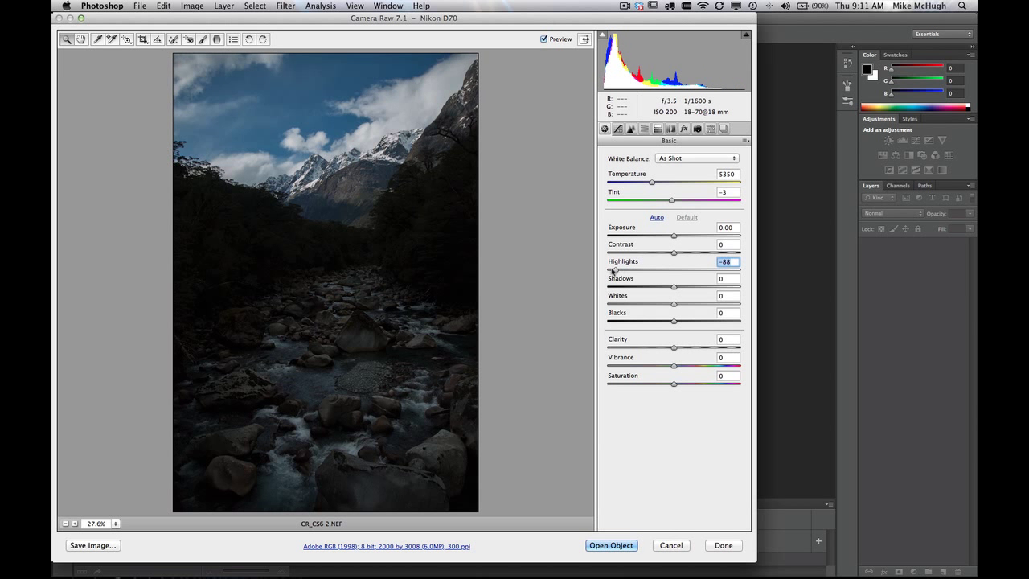
pyautogui.click(410, 130)
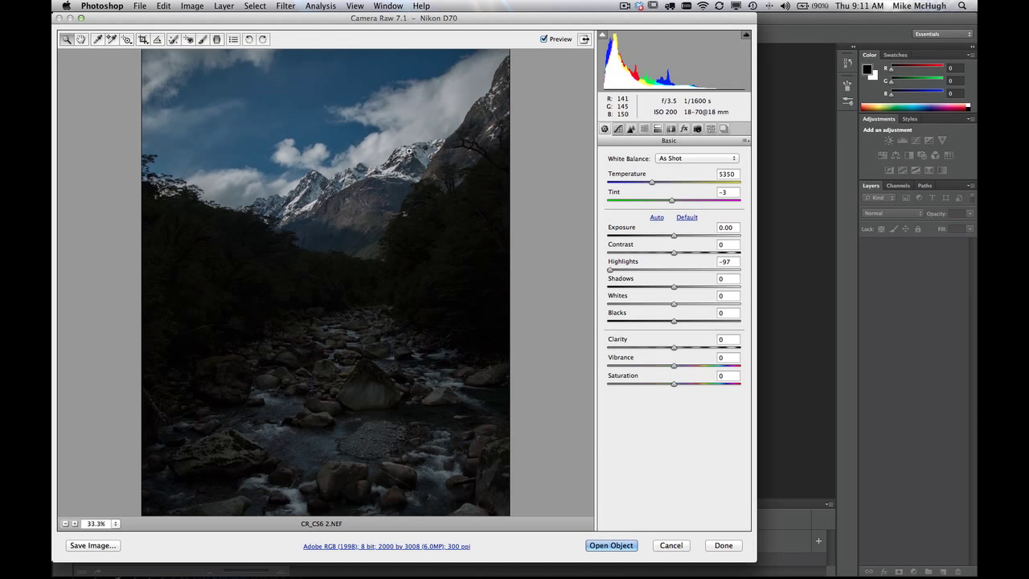
pyautogui.click(425, 185)
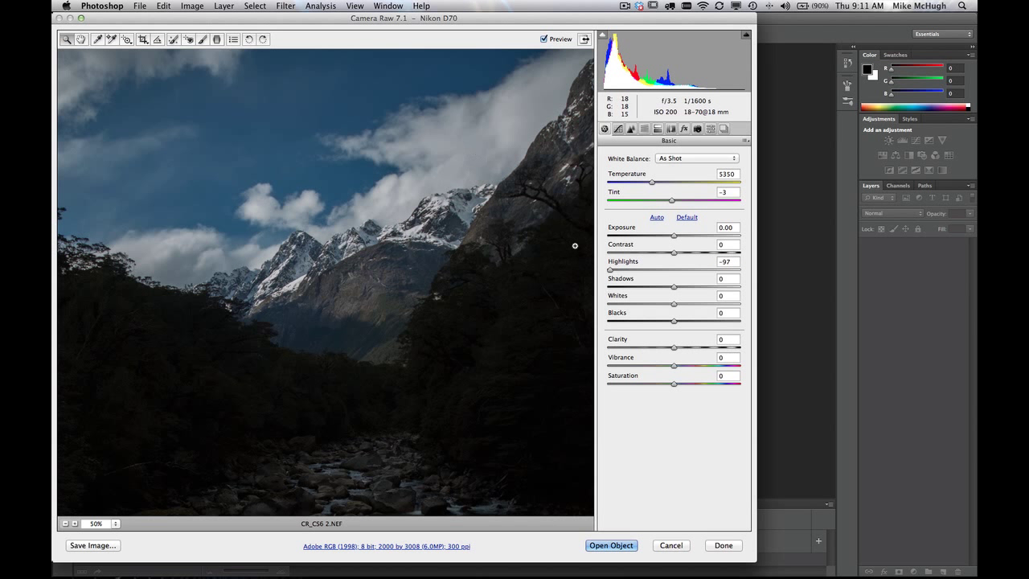
pyautogui.click(610, 271)
pyautogui.moveTo(610, 272); pyautogui.dragTo(641, 271)
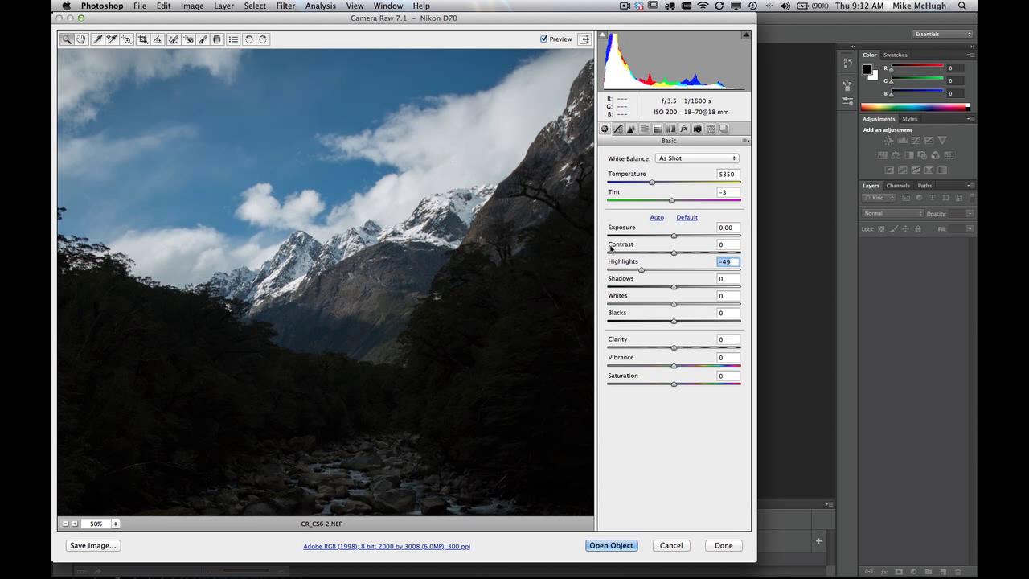
pyautogui.moveTo(642, 272); pyautogui.dragTo(644, 271)
# - Raise Shadows to +100, pan to the river rocks, and zoom back out to 33.3%
pyautogui.moveTo(672, 287); pyautogui.dragTo(744, 293)
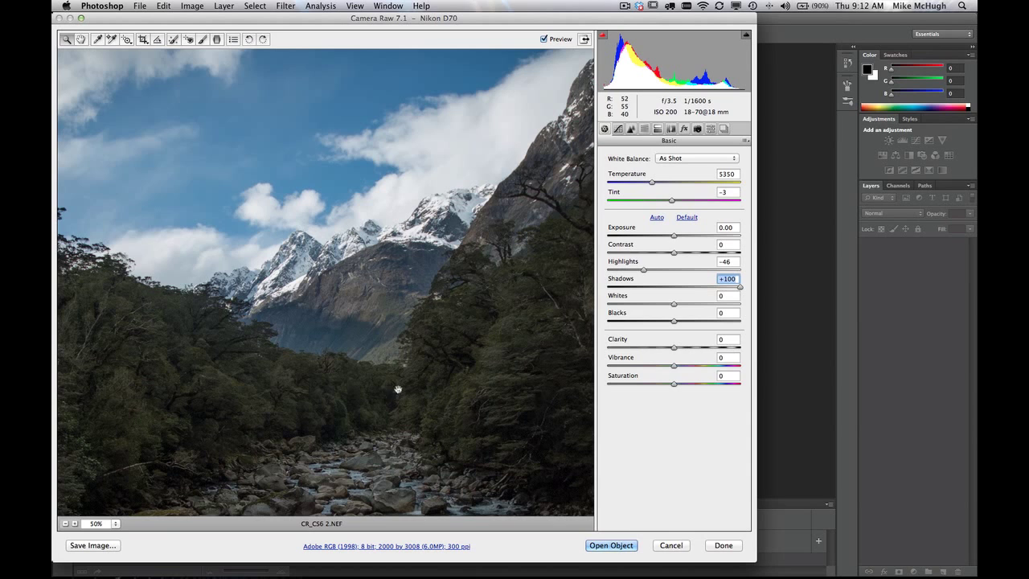
pyautogui.moveTo(400, 391); pyautogui.dragTo(426, 255)
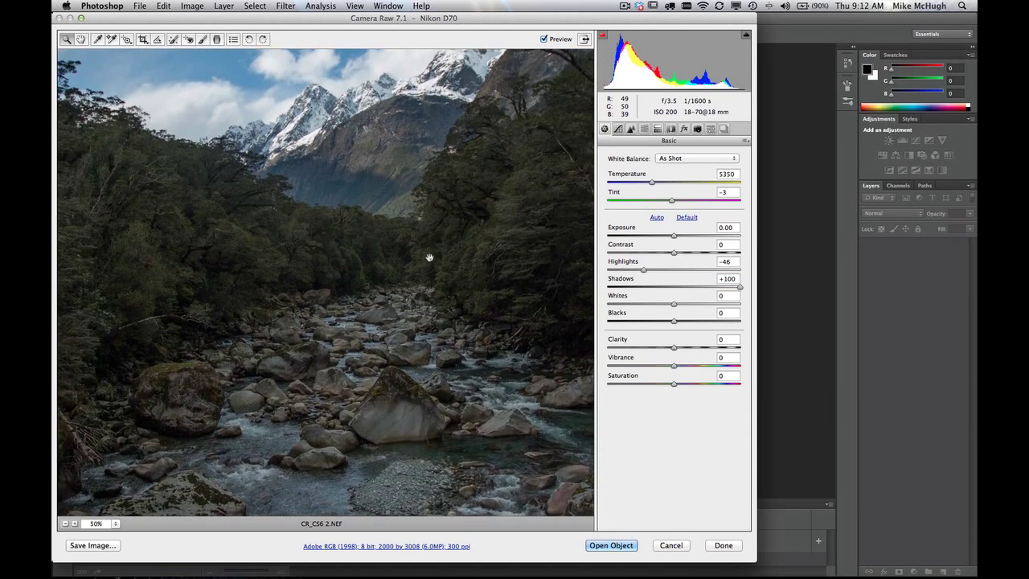
pyautogui.keyDown('alt'); pyautogui.click(429, 257); pyautogui.keyUp('alt')
pyautogui.press('shift')
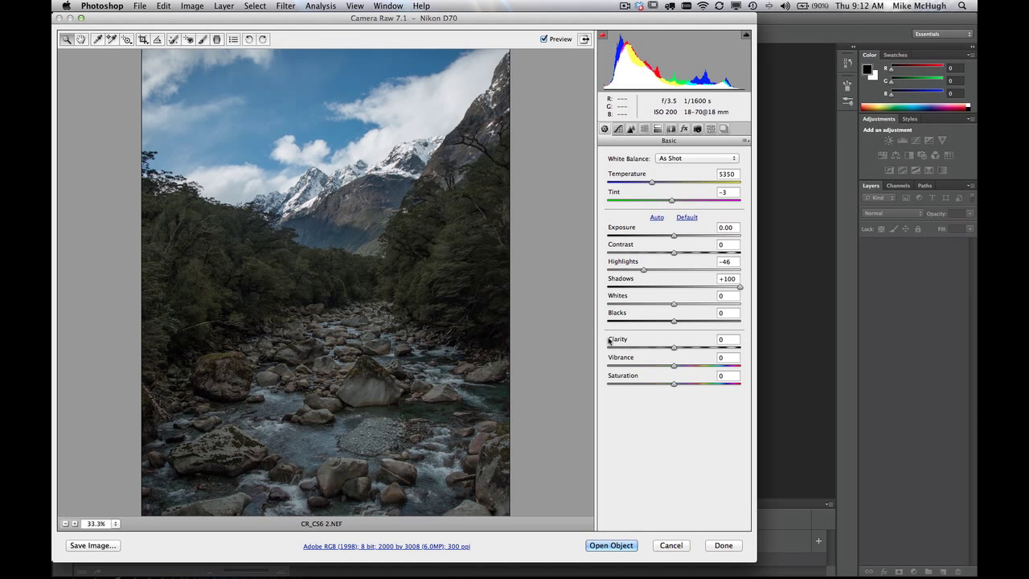
# - Set Clarity to +85 and Vibrance to +100 in the Basic panel
pyautogui.click(674, 347)
pyautogui.moveTo(676, 349); pyautogui.dragTo(731, 351)
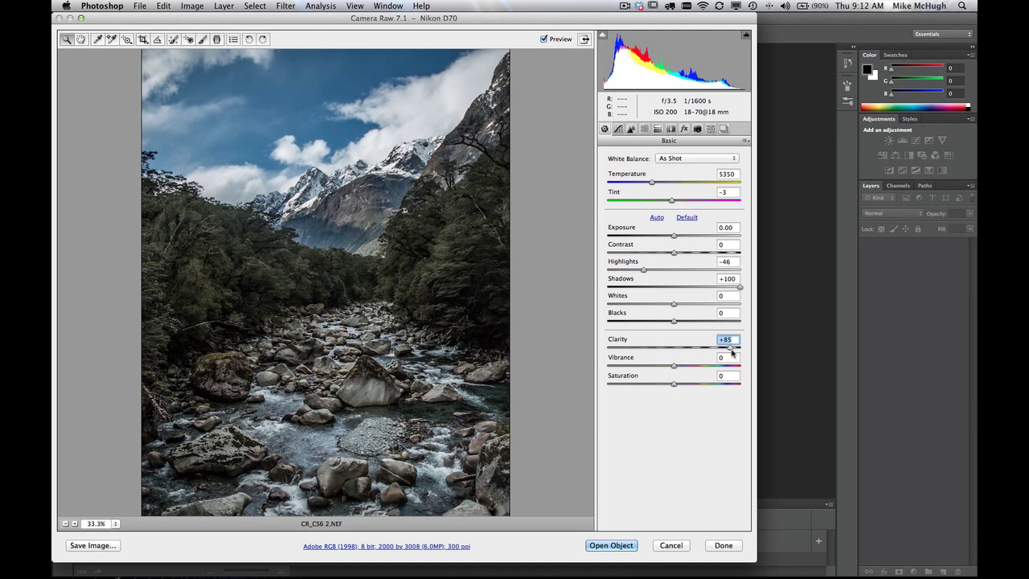
pyautogui.click(674, 367)
pyautogui.moveTo(672, 368); pyautogui.dragTo(744, 367)
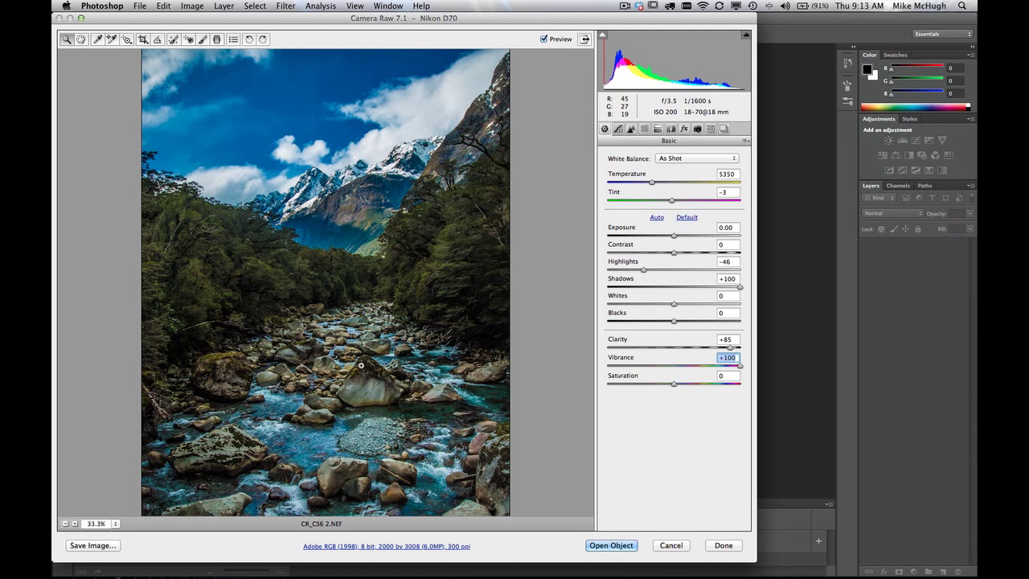
# - Lower Vibrance to +81 and toggle Preview off and on to compare with the original
pyautogui.click(727, 367)
pyautogui.click(544, 40)
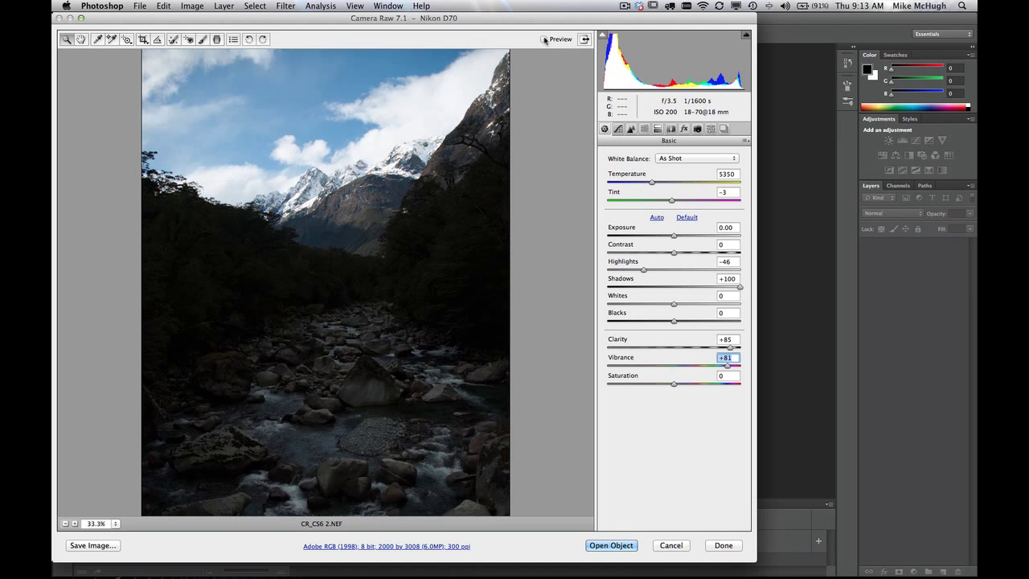
pyautogui.click(544, 39)
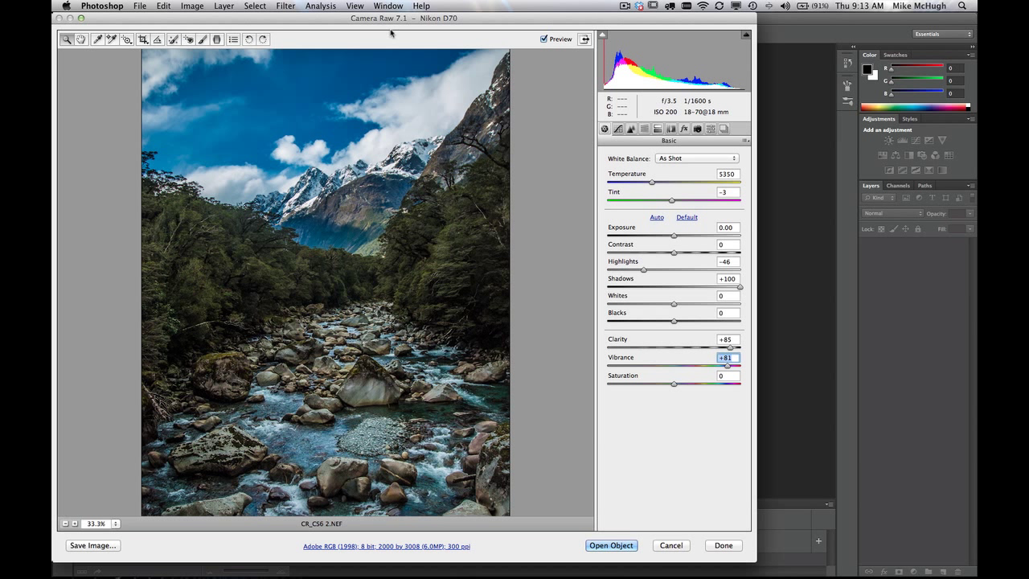
pyautogui.press('alt')
pyautogui.press('shift')
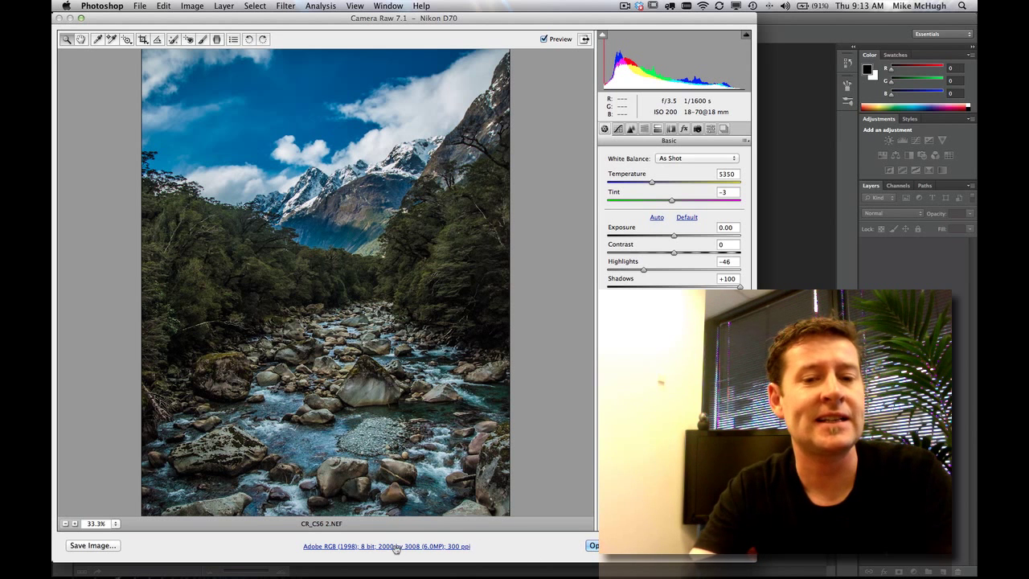
pyautogui.press('alt')
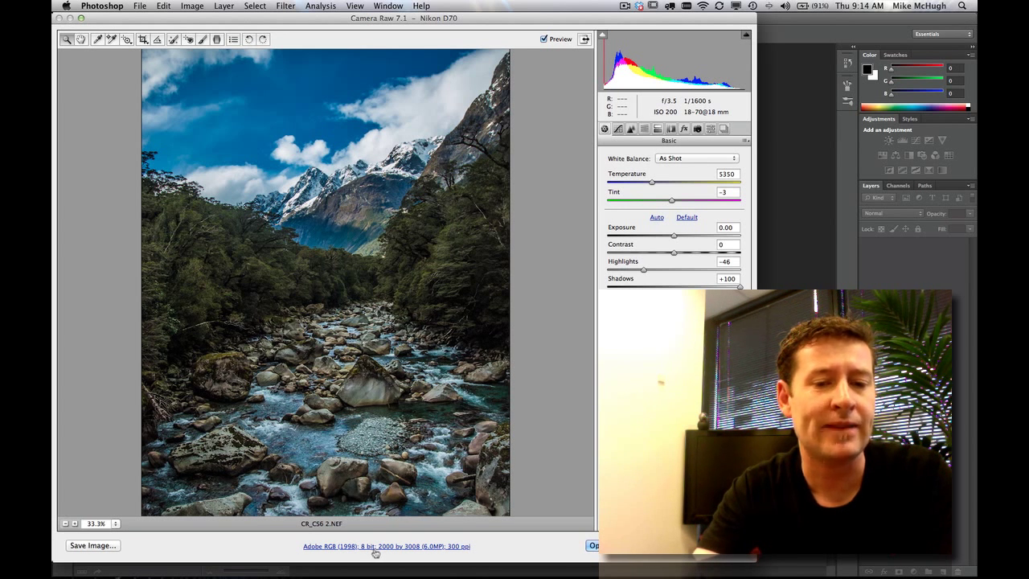
pyautogui.click(375, 547)
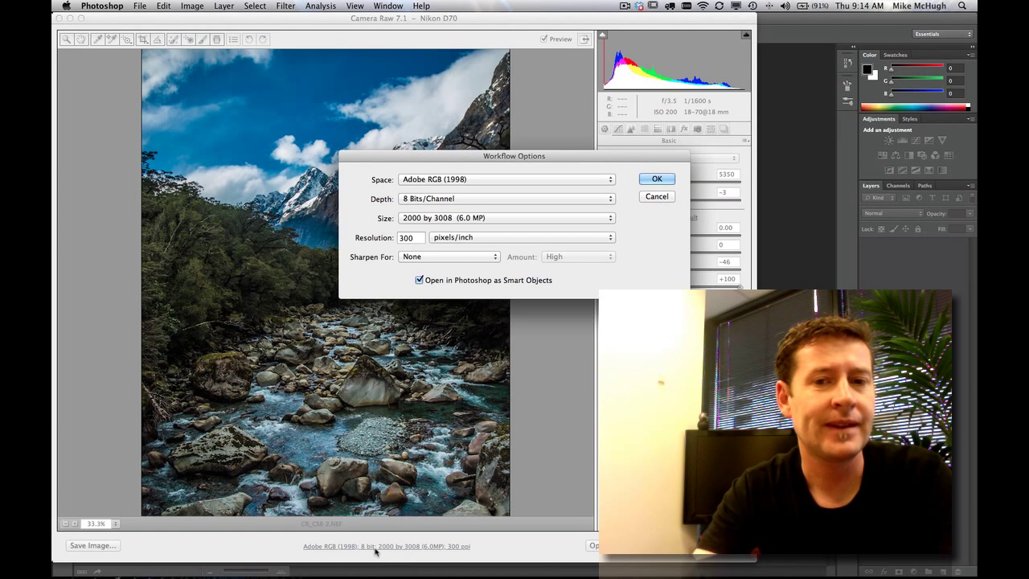
pyautogui.click(419, 281)
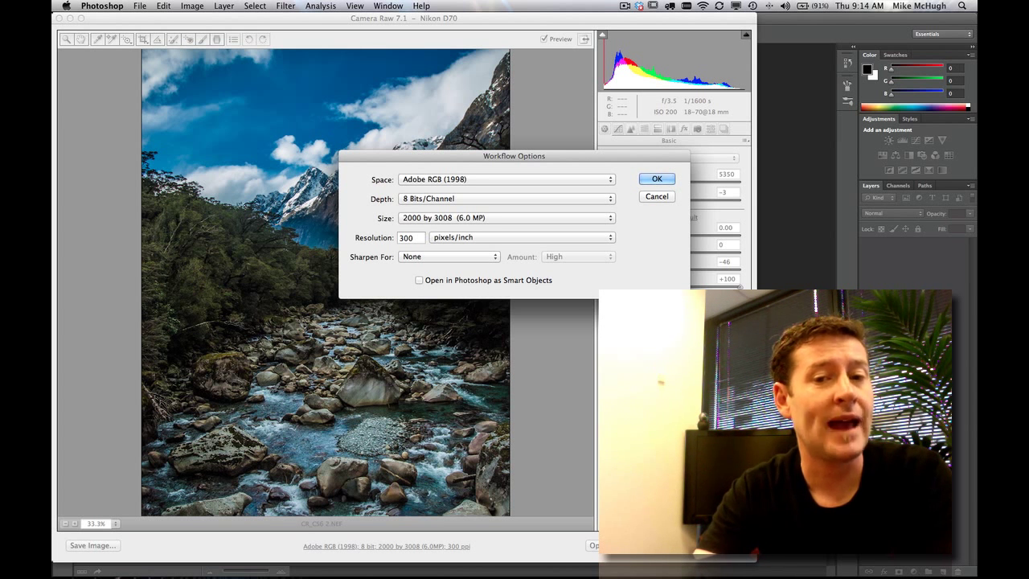
pyautogui.click(540, 282)
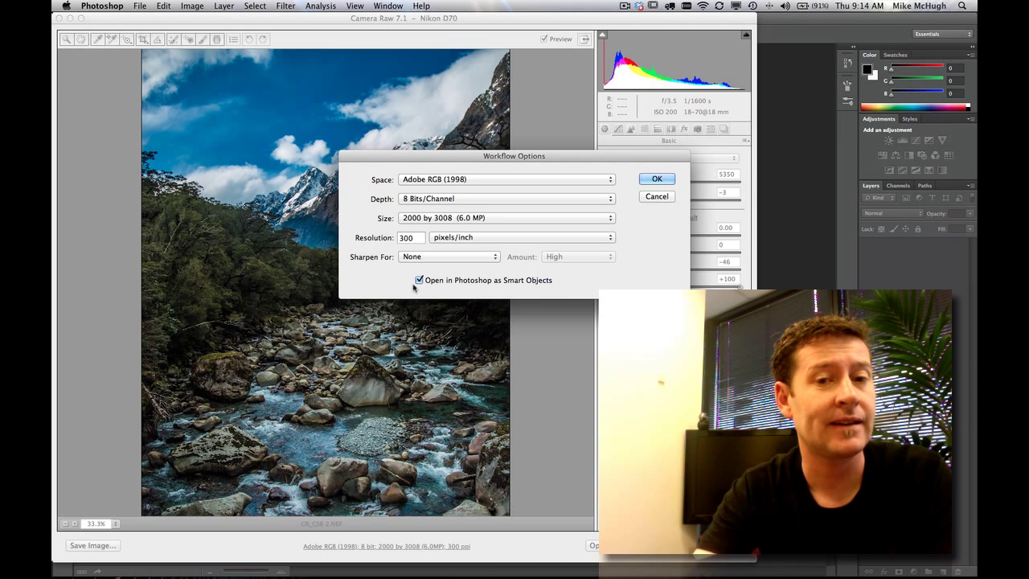
pyautogui.click(655, 180)
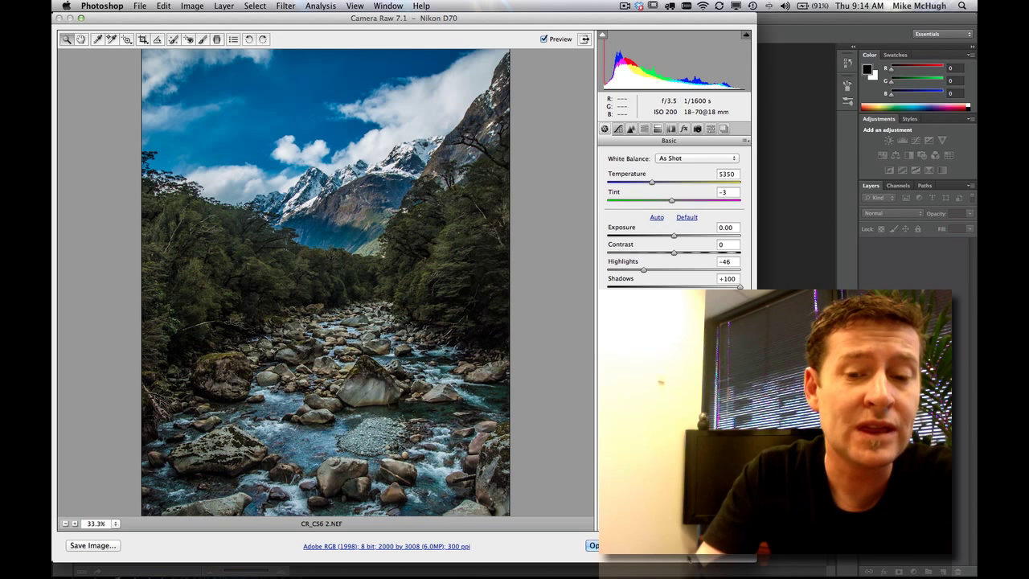
# - Open the edited river photo in Photoshop as the smart object layer CR_CS6 2
pyautogui.press('Escape')
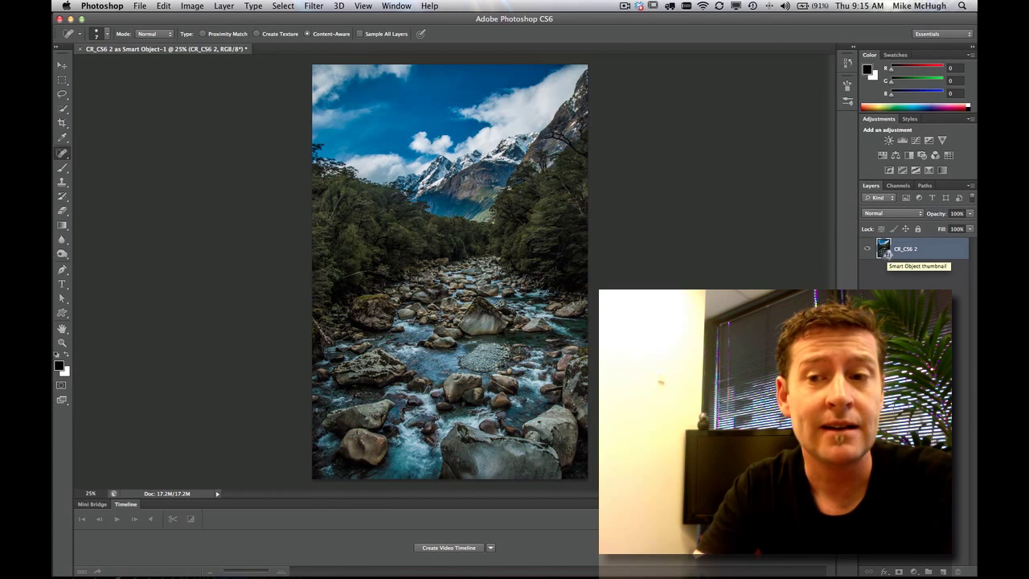
pyautogui.doubleClick(884, 249)
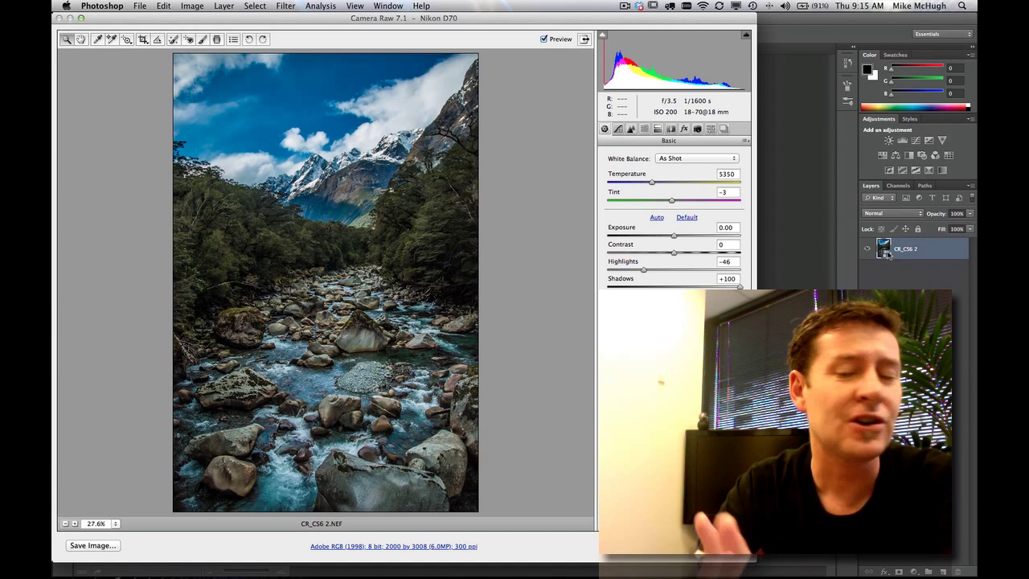
pyautogui.press('Return')
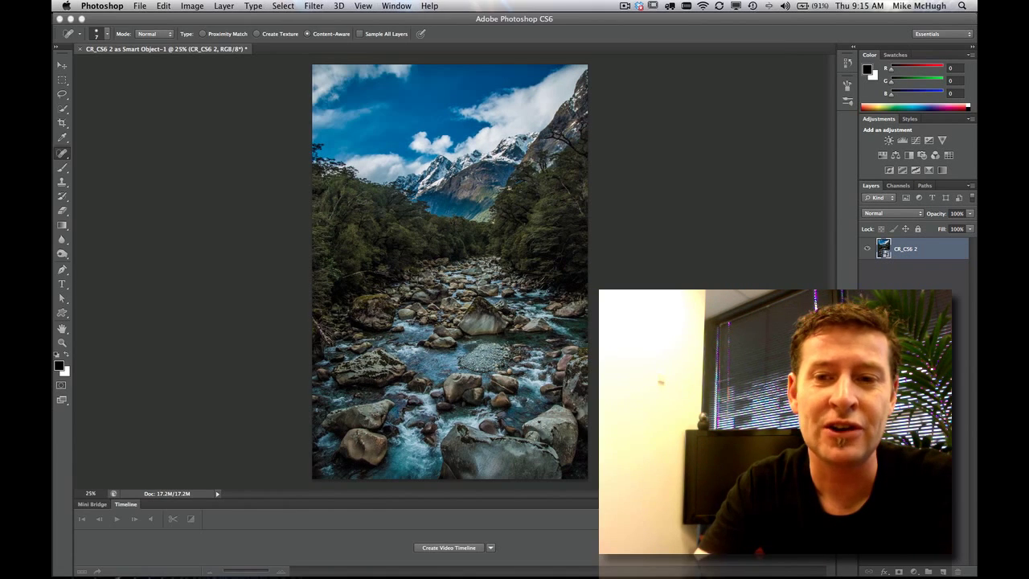